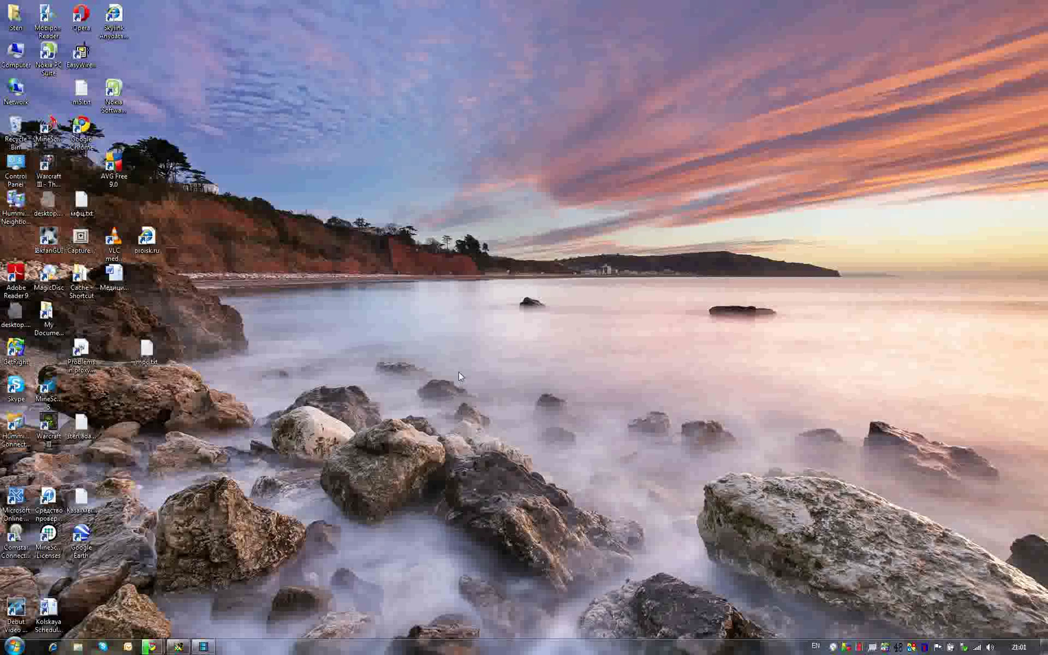
Step: Launch MineScape and open the ringdesign project in the Ring Design application with Restore turned off, in a maximised window
{"action": "double_click", "coordinate": [50, 130]}
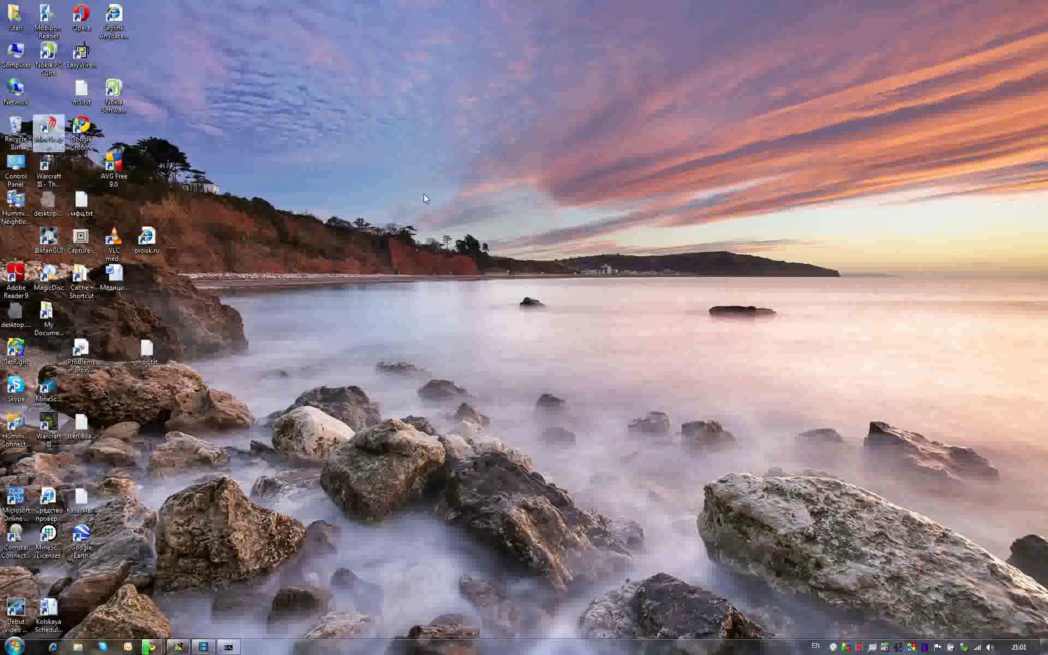
{"action": "left_click", "coordinate": [311, 209]}
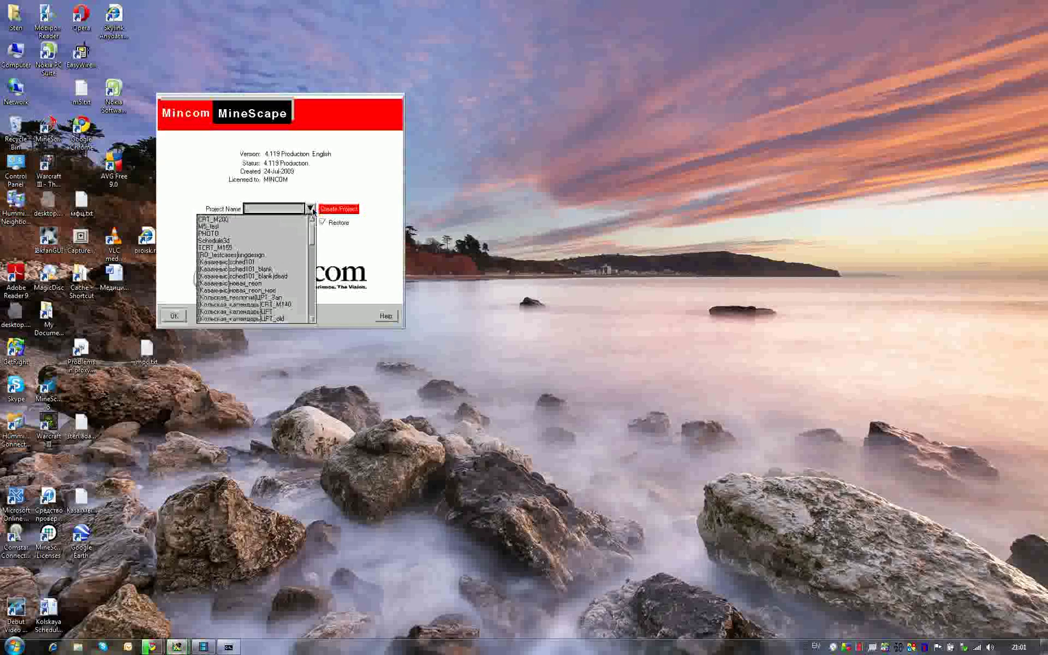
{"action": "left_click", "coordinate": [213, 255]}
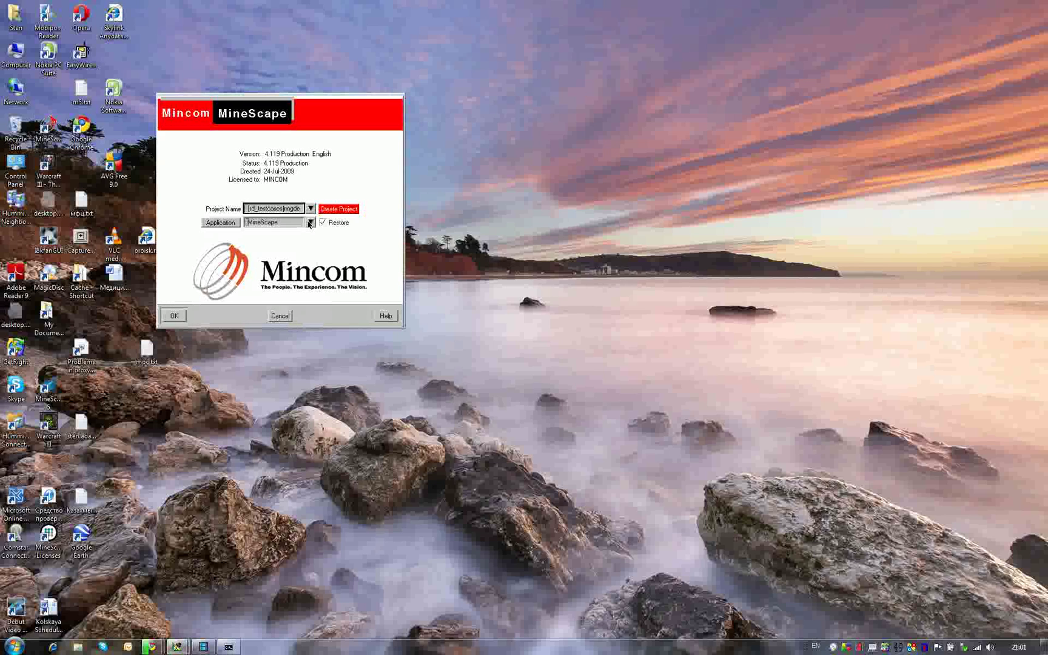
{"action": "left_click", "coordinate": [322, 222]}
{"action": "left_click", "coordinate": [310, 223]}
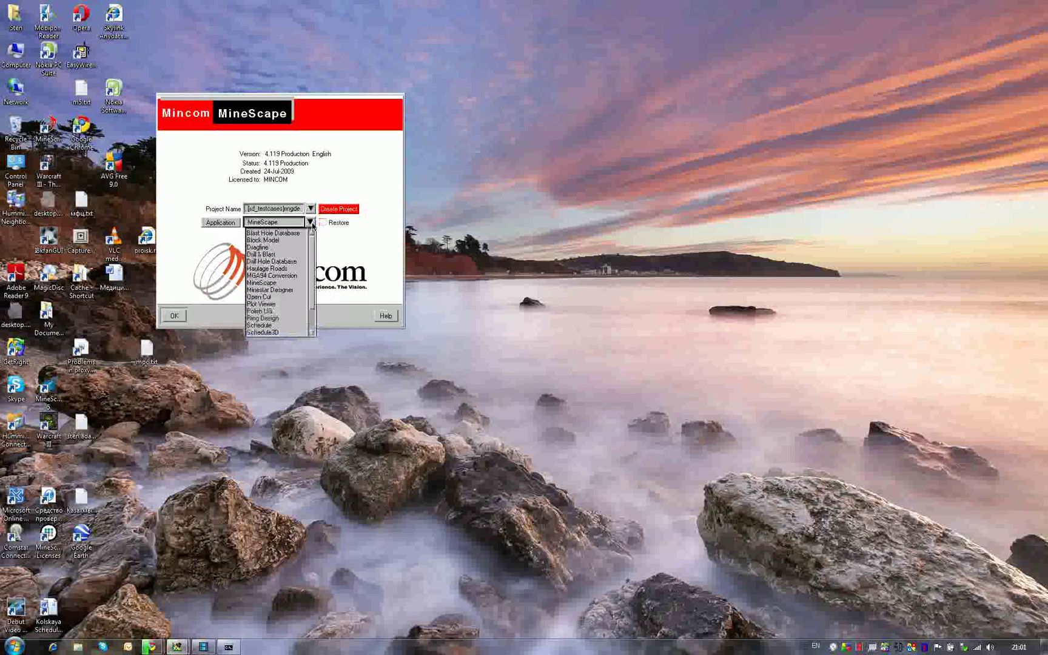
{"action": "left_click", "coordinate": [265, 318]}
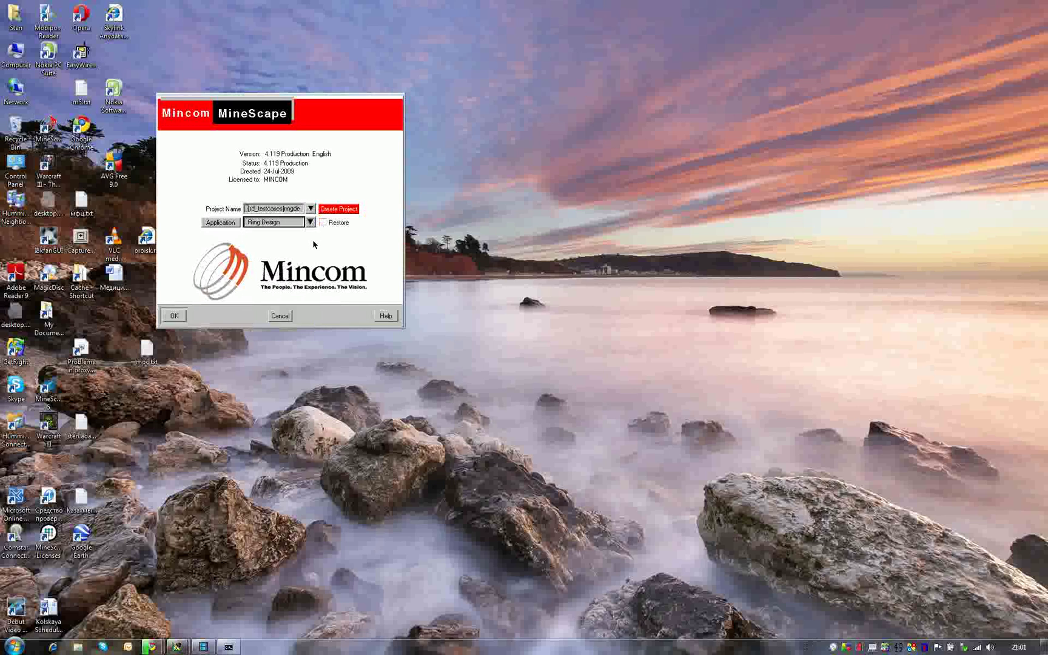
{"action": "left_click", "coordinate": [180, 318]}
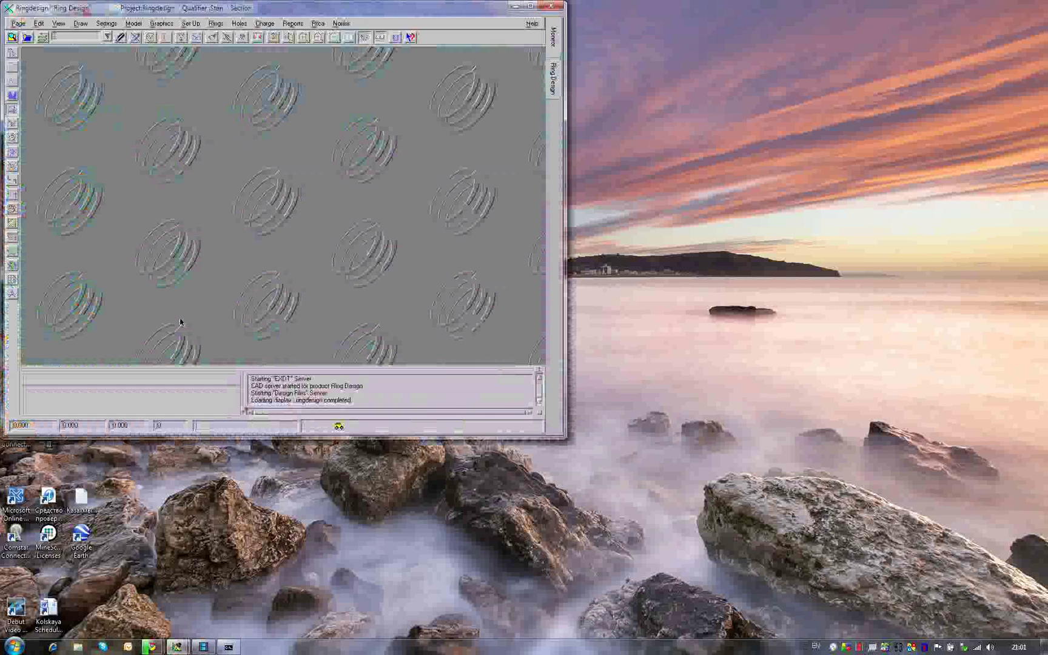
{"action": "left_click", "coordinate": [527, 5]}
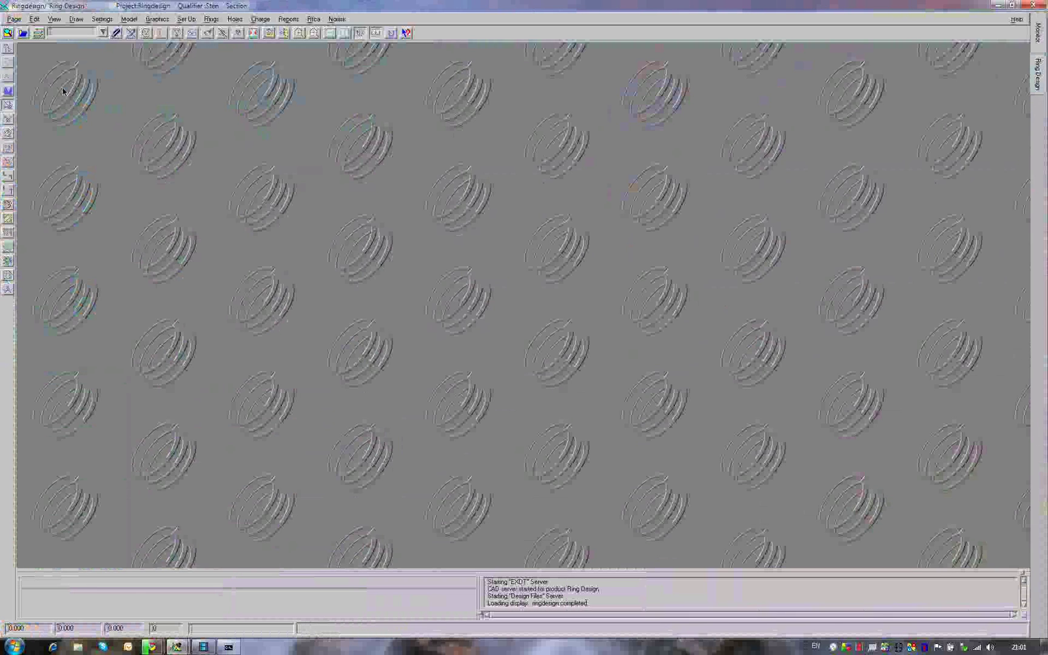
Step: Open the design file test for writing with Section_Line as current layer, removing Blank from the display layers
{"action": "left_click", "coordinate": [23, 34]}
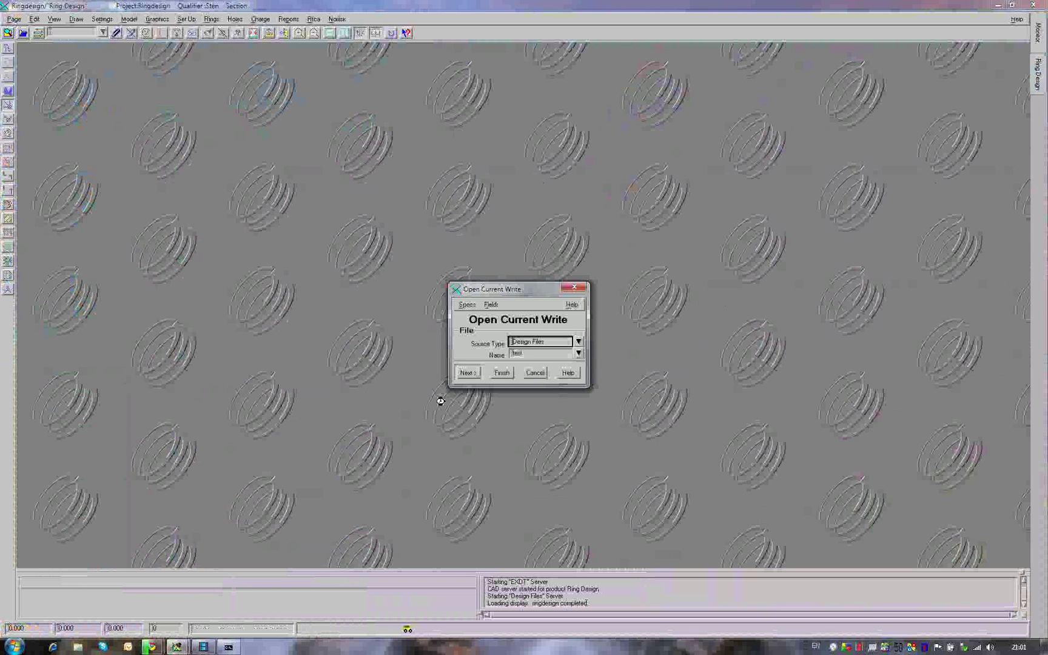
{"action": "left_click_drag", "start_coordinate": [502, 293], "coordinate": [348, 172]}
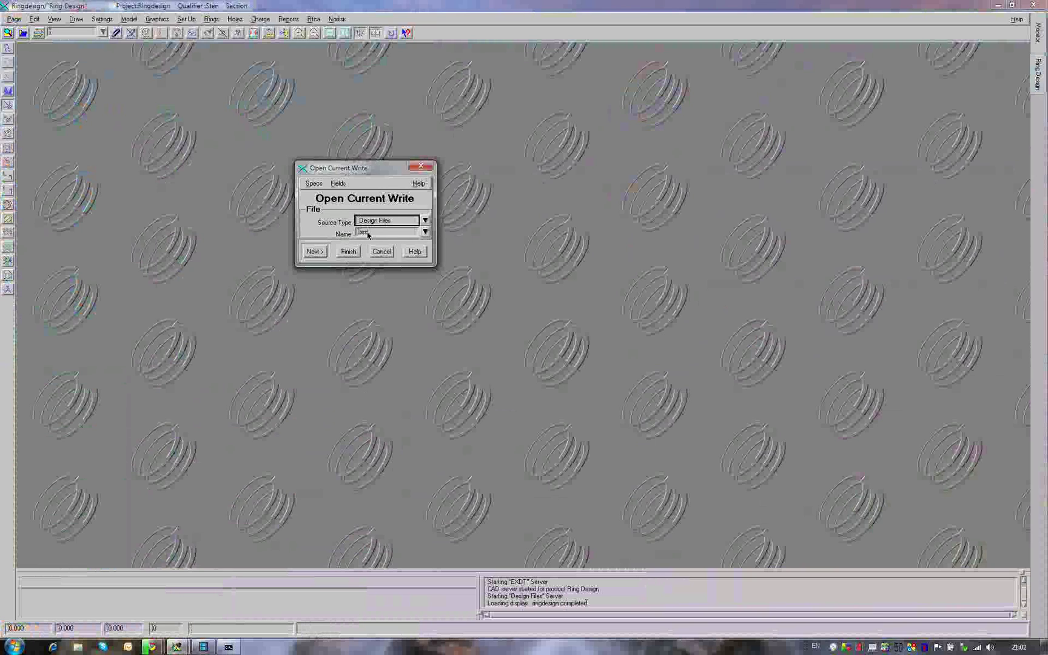
{"action": "left_click", "coordinate": [315, 251]}
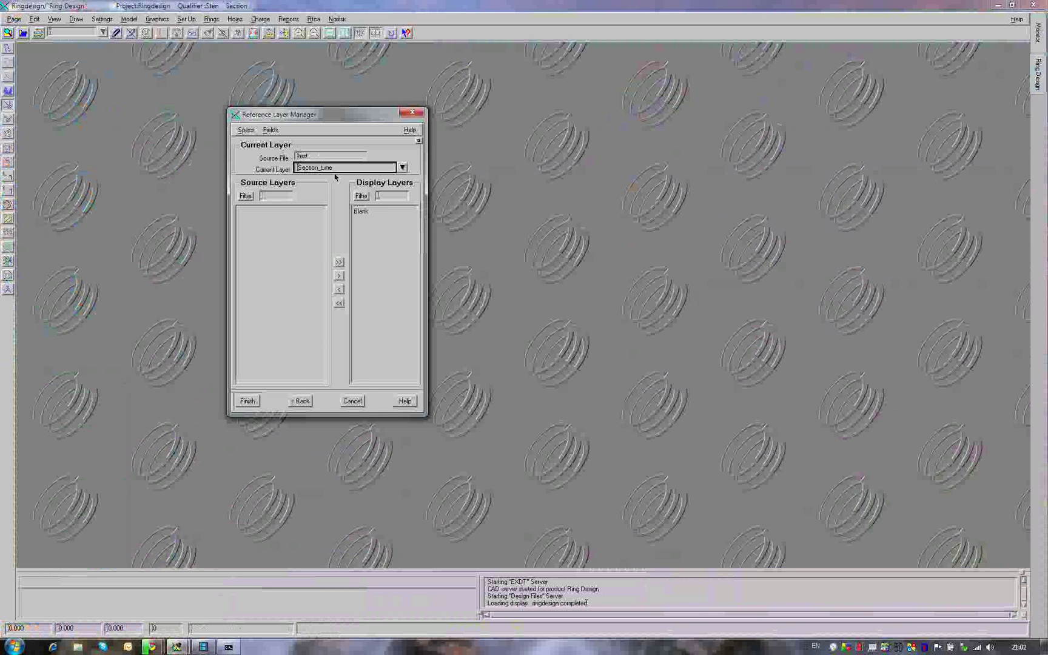
{"action": "double_click", "coordinate": [364, 211]}
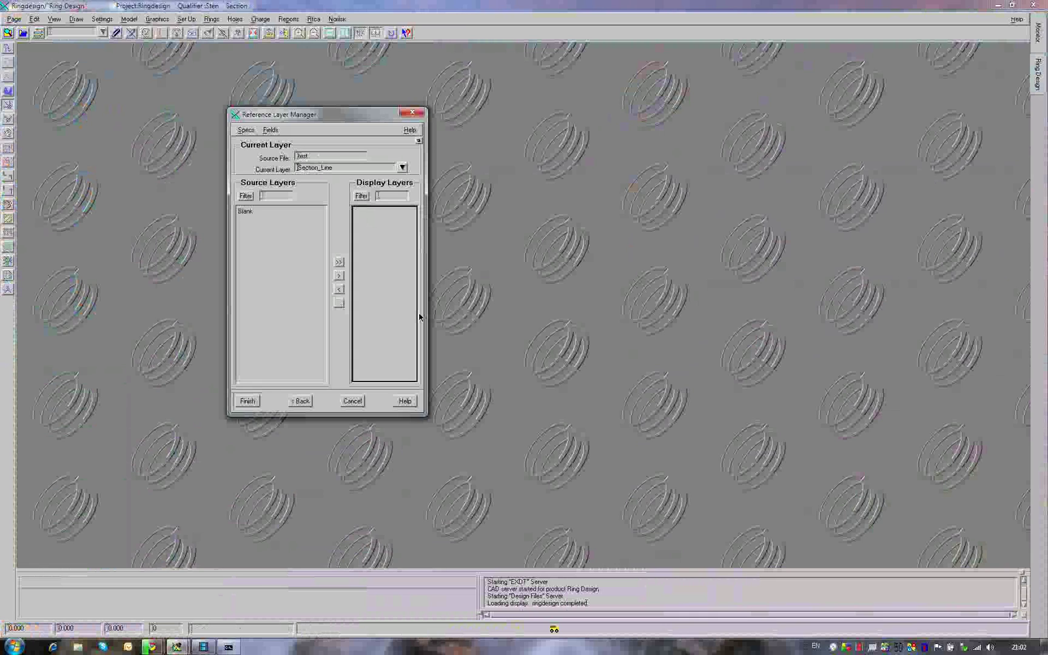
{"action": "left_click", "coordinate": [248, 402]}
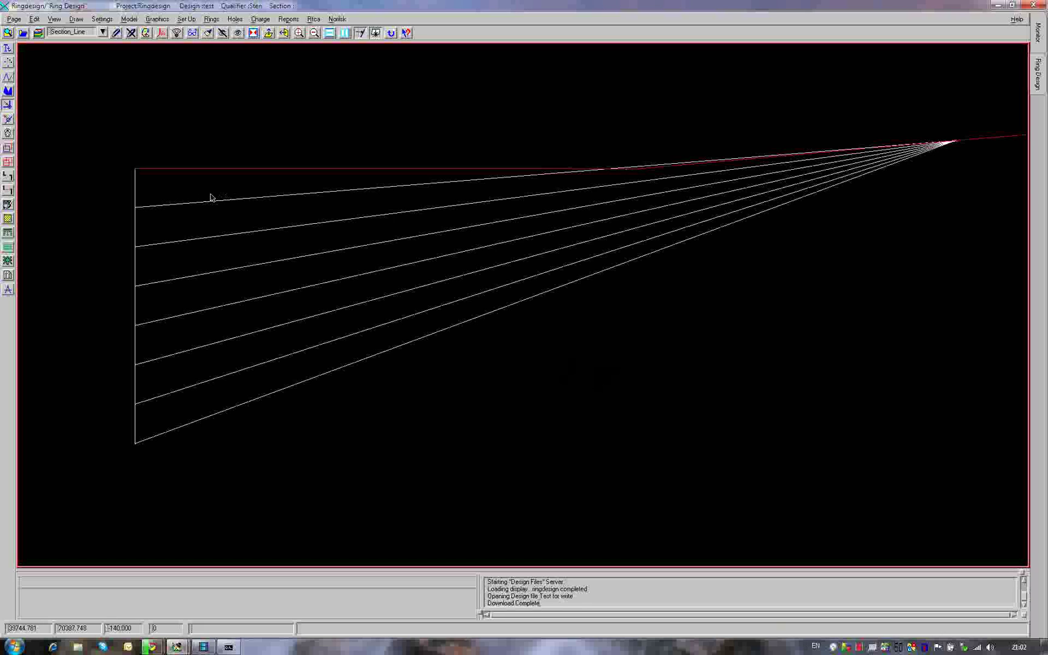
Step: Delete the seven white lines that fan out from the vertical line to the red line
{"action": "left_click_drag", "start_coordinate": [197, 196], "coordinate": [358, 438]}
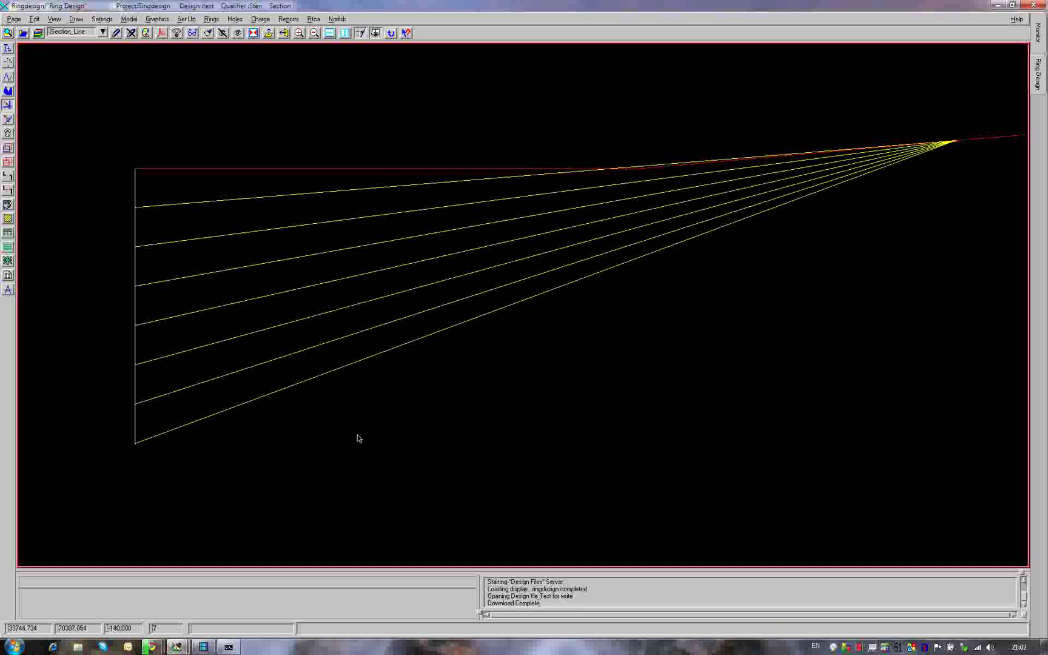
{"action": "key", "text": "Delete"}
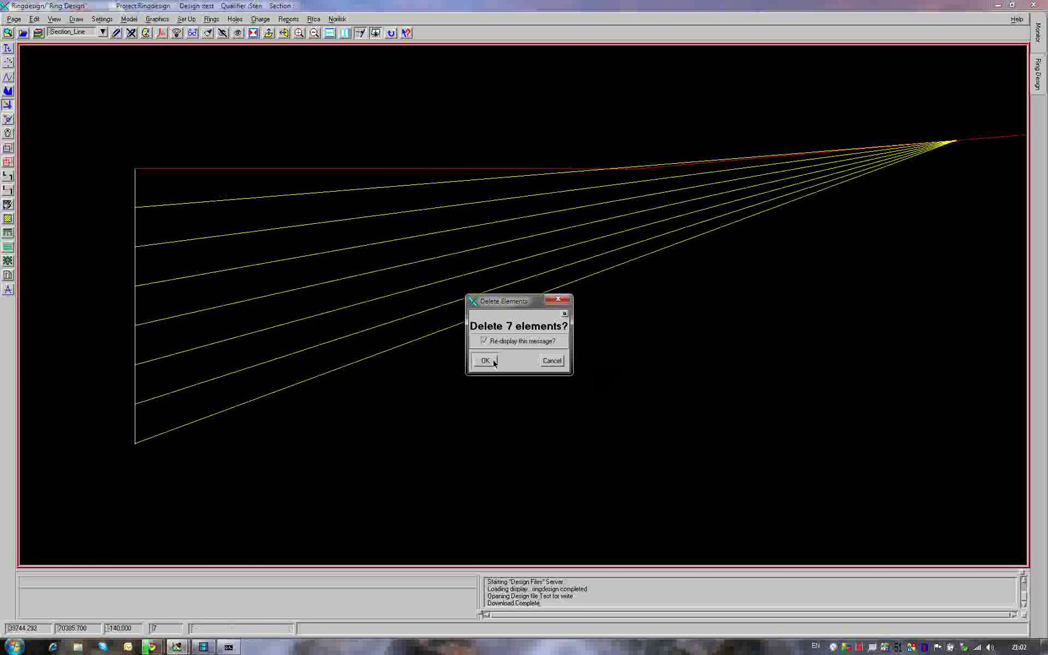
{"action": "left_click", "coordinate": [494, 361]}
Step: Hide the red line in the design
{"action": "middle_click_drag", "start_coordinate": [599, 258], "coordinate": [441, 319]}
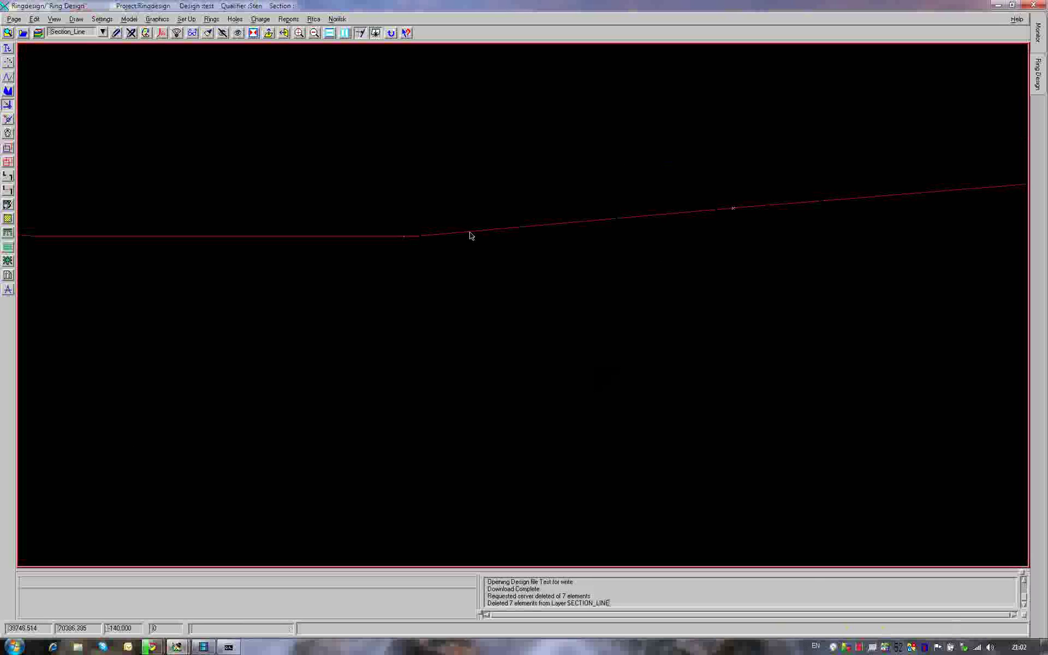
{"action": "left_click", "coordinate": [470, 232]}
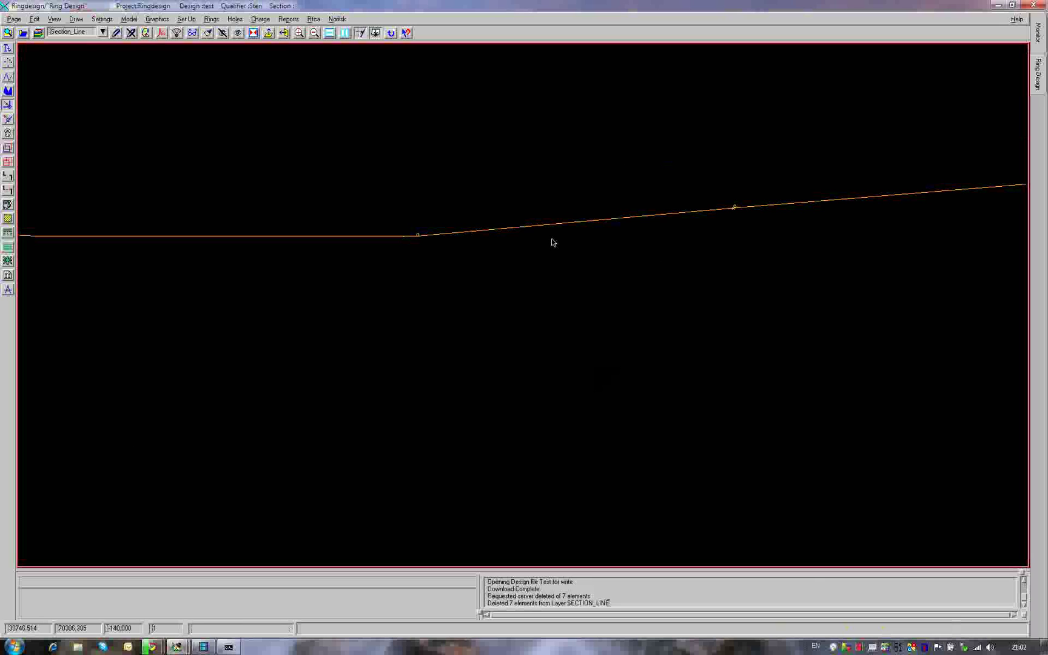
{"action": "left_click", "coordinate": [222, 33]}
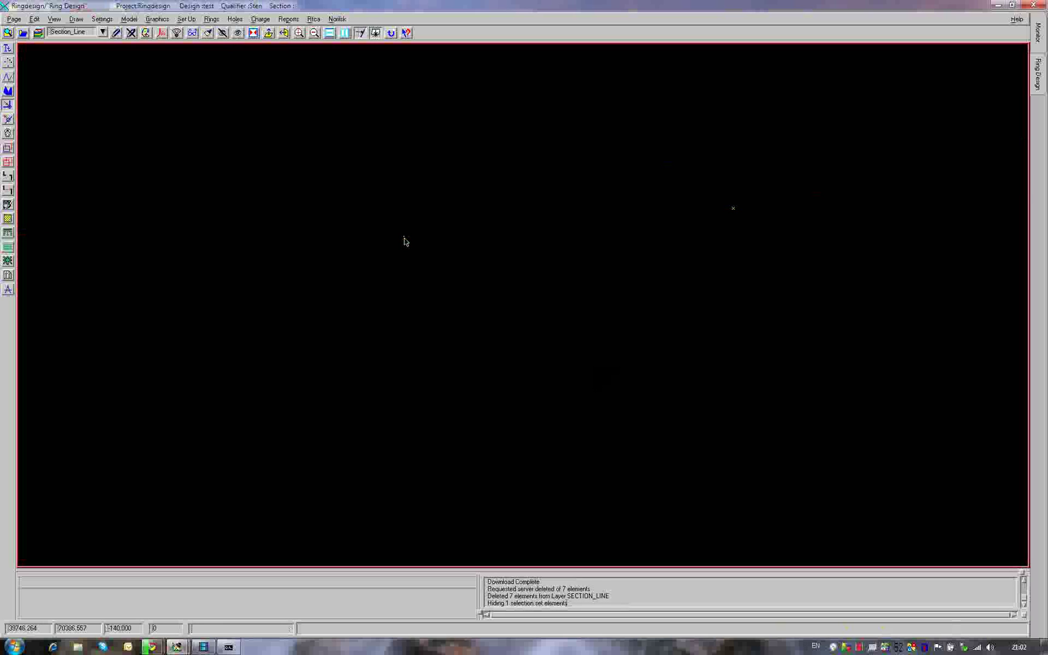
Step: Delete the dot points in the Section_Line layer using selection promotion, and show the hidden elements again
{"action": "left_click", "coordinate": [403, 239]}
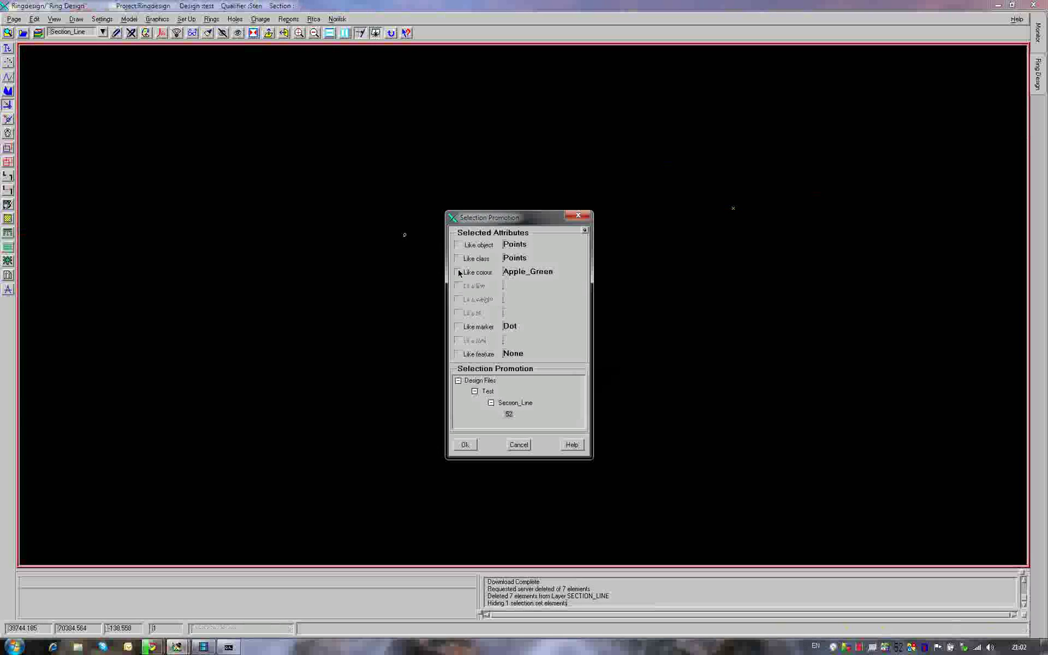
{"action": "left_click", "coordinate": [465, 445]}
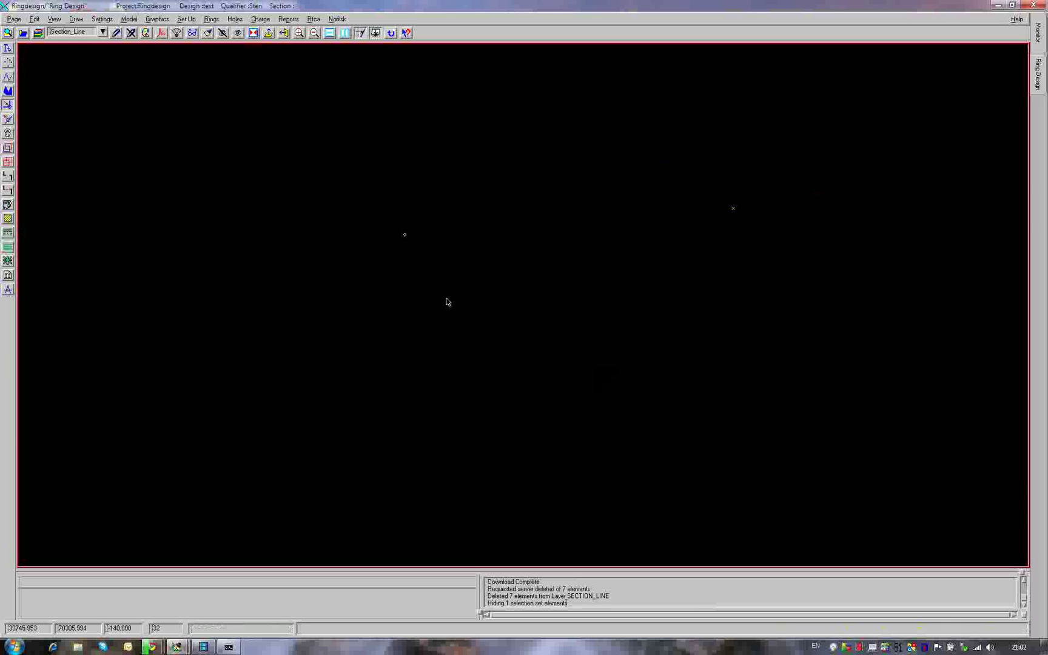
{"action": "key", "text": "Delete"}
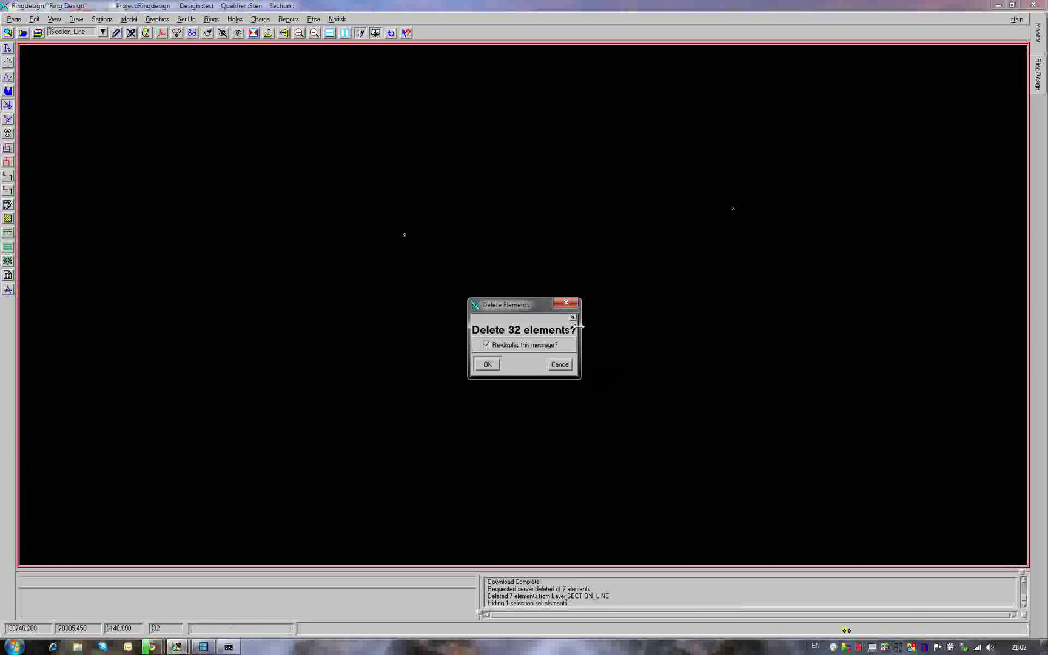
{"action": "left_click", "coordinate": [488, 364]}
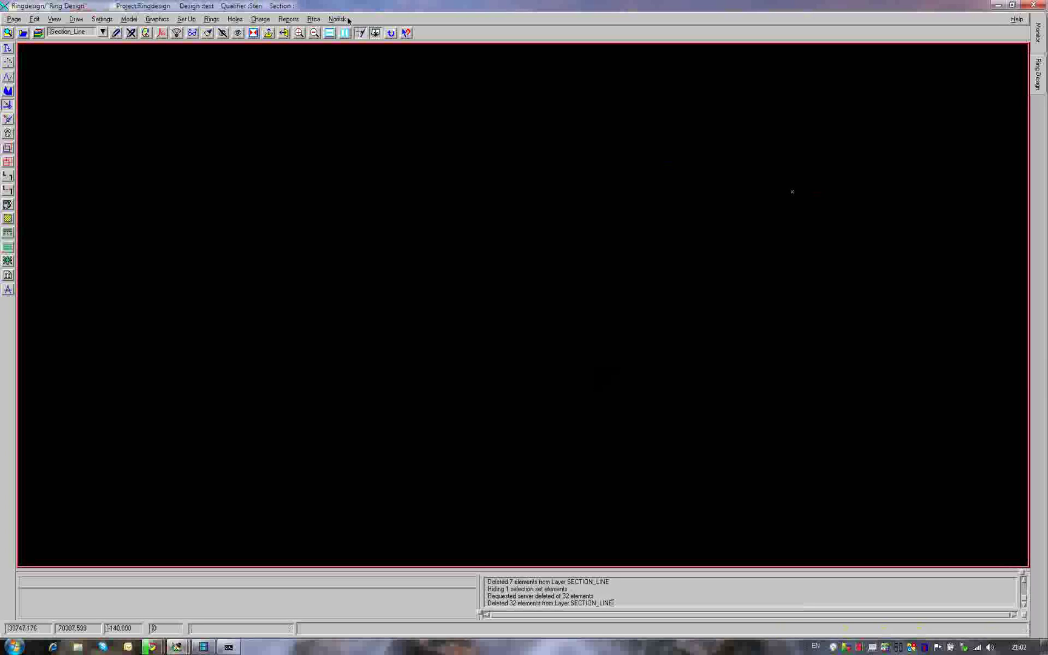
{"action": "left_click", "coordinate": [238, 33]}
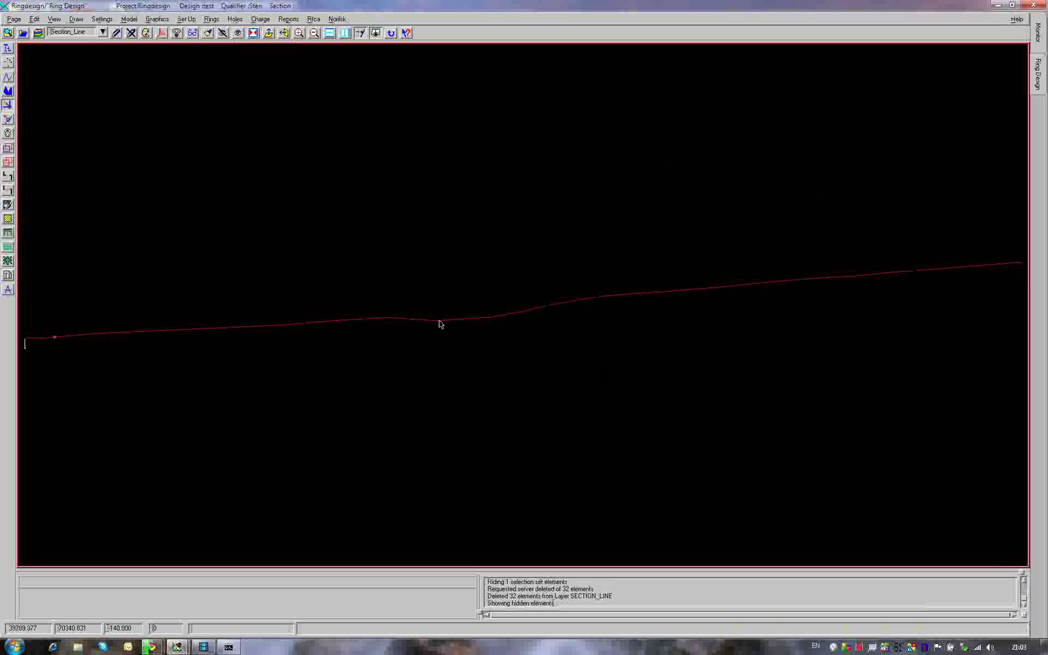
Step: Examine the course of the red line and the short white line at its end in a rotated 3D view
{"action": "middle_click", "coordinate": [525, 318]}
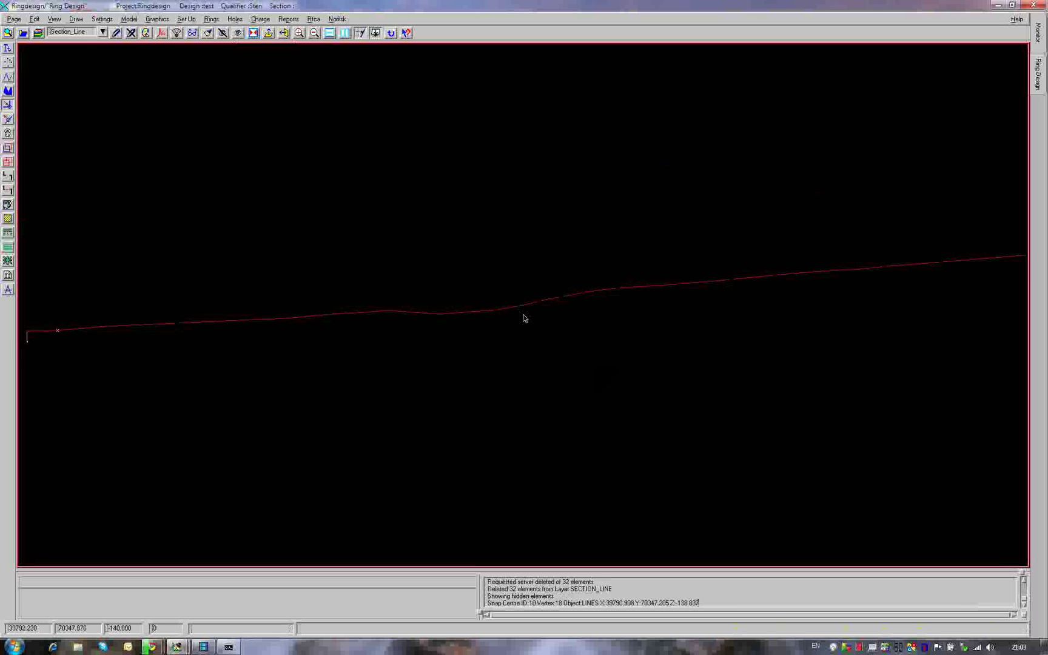
{"action": "middle_click_drag", "start_coordinate": [678, 371], "coordinate": [407, 349]}
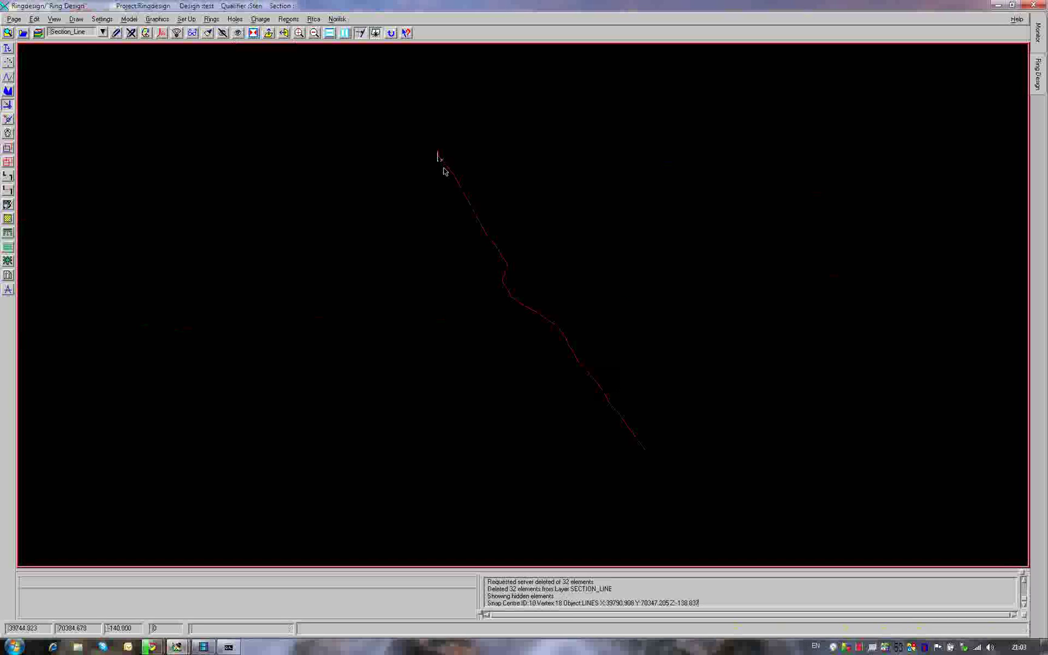
{"action": "middle_click_drag", "start_coordinate": [448, 167], "coordinate": [391, 259]}
{"action": "scroll", "coordinate": [391, 259], "scroll_direction": "up", "scroll_amount": 5}
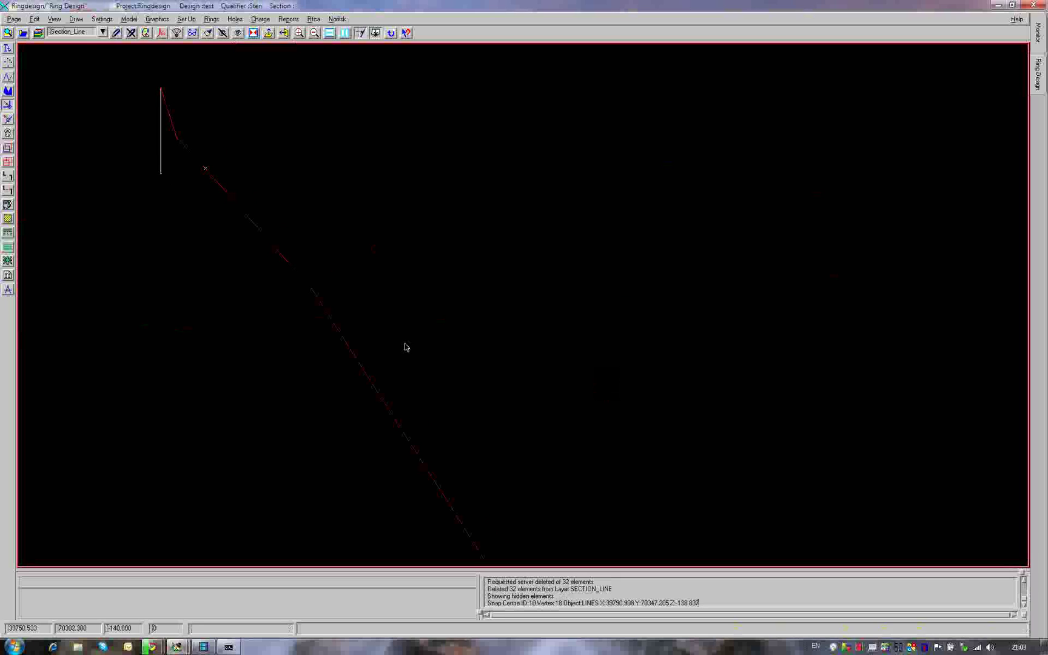
{"action": "middle_click_drag", "start_coordinate": [405, 345], "coordinate": [425, 319]}
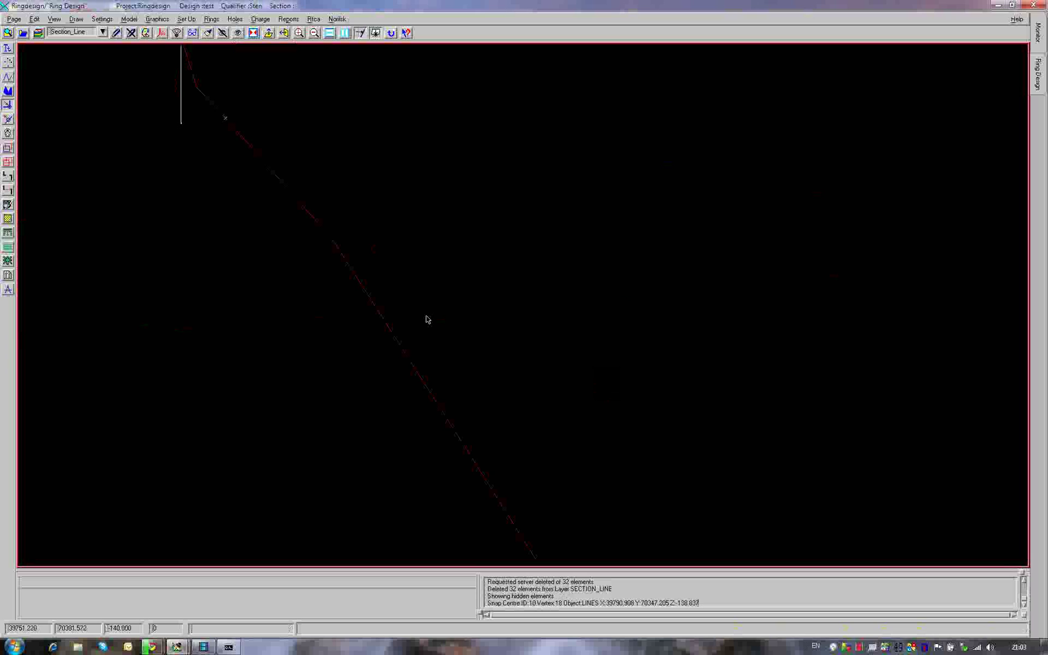
{"action": "scroll", "coordinate": [426, 319], "scroll_direction": "down", "scroll_amount": 3}
{"action": "scroll", "coordinate": [454, 340], "scroll_direction": "up", "scroll_amount": 1}
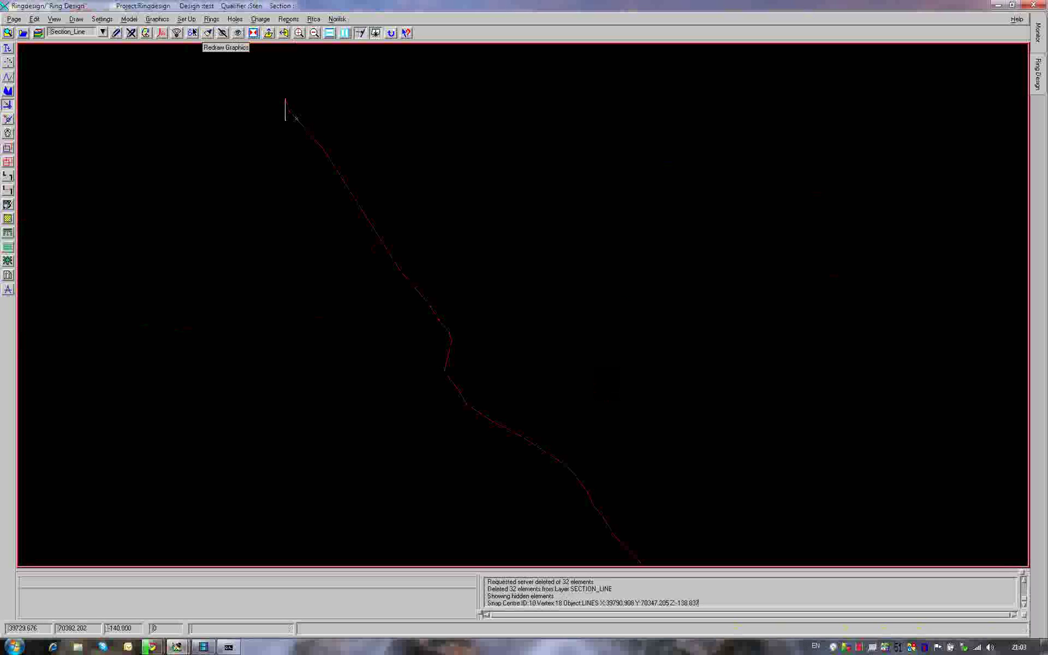
Step: Open the ring drill machine definition simba_1, review its drilling, offset, charge and display parameters, and accept it
{"action": "left_click", "coordinate": [192, 22]}
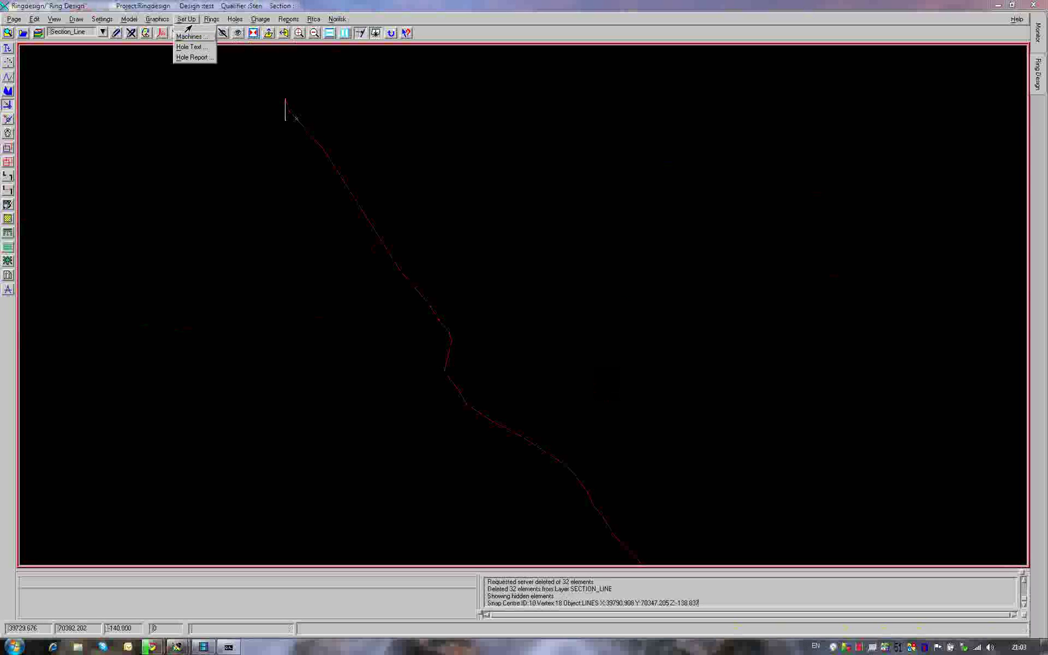
{"action": "left_click", "coordinate": [190, 37]}
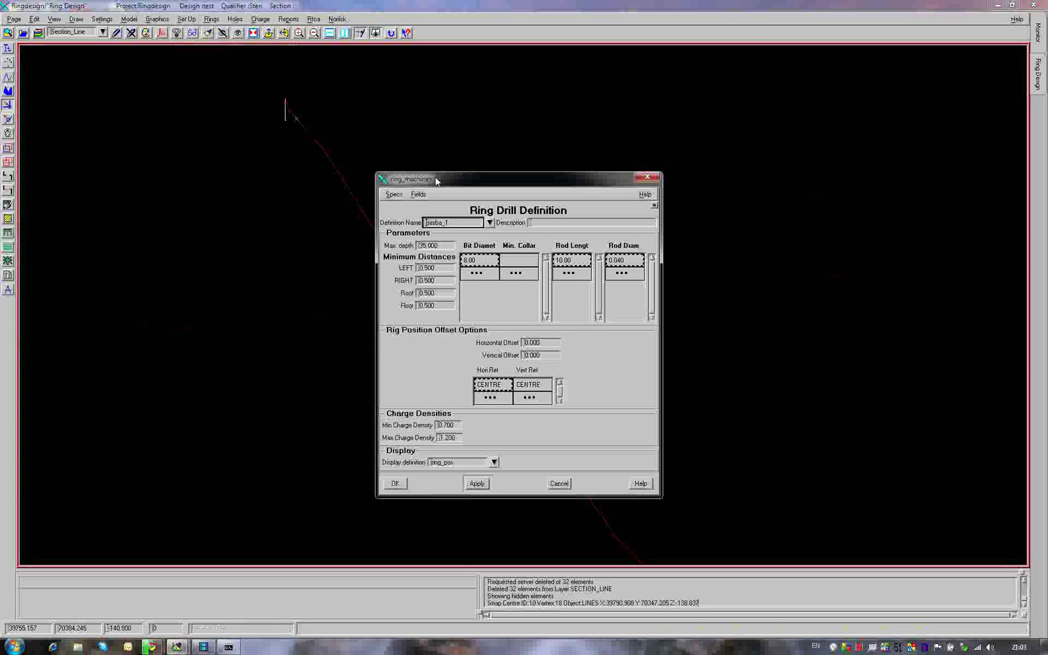
{"action": "left_click_drag", "start_coordinate": [435, 178], "coordinate": [441, 97]}
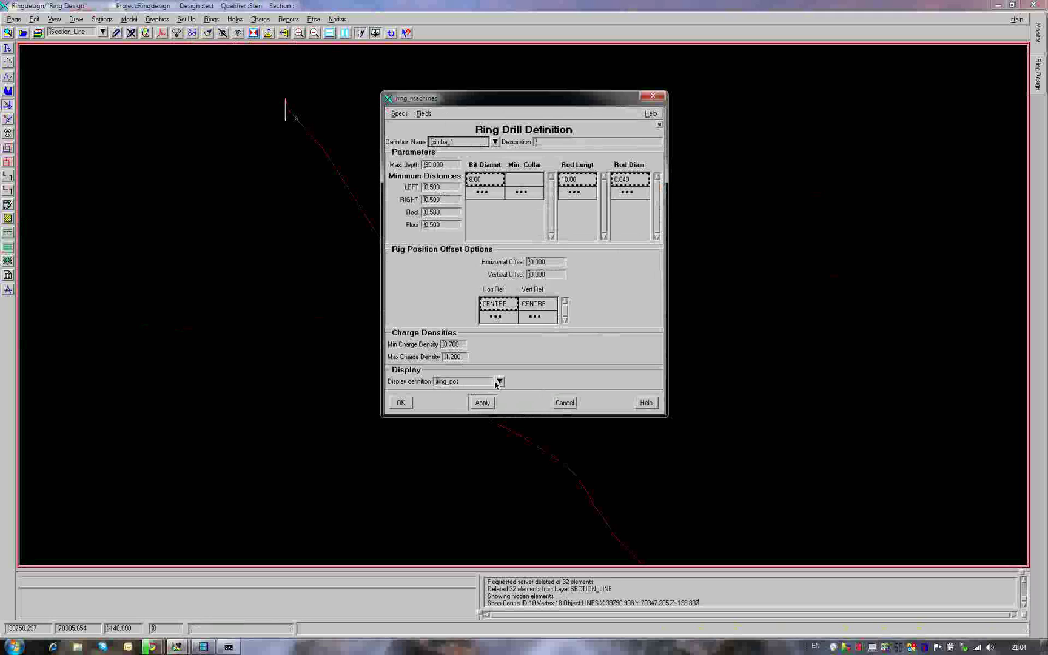
{"action": "left_click", "coordinate": [401, 403]}
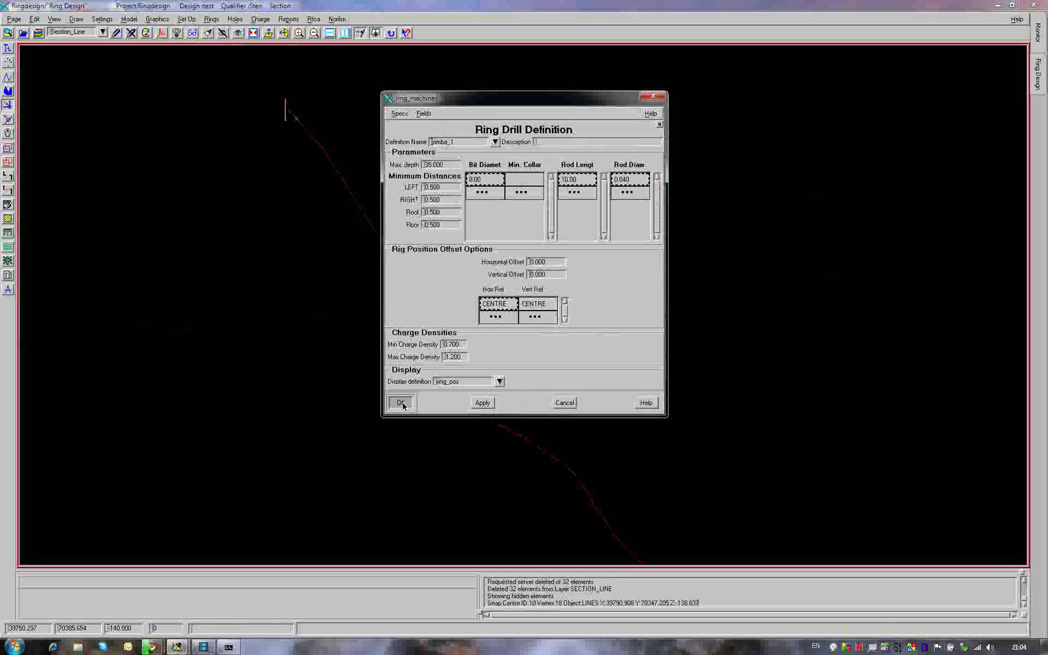
{"action": "left_click_drag", "start_coordinate": [402, 405], "coordinate": [421, 461]}
{"action": "left_click", "coordinate": [401, 402]}
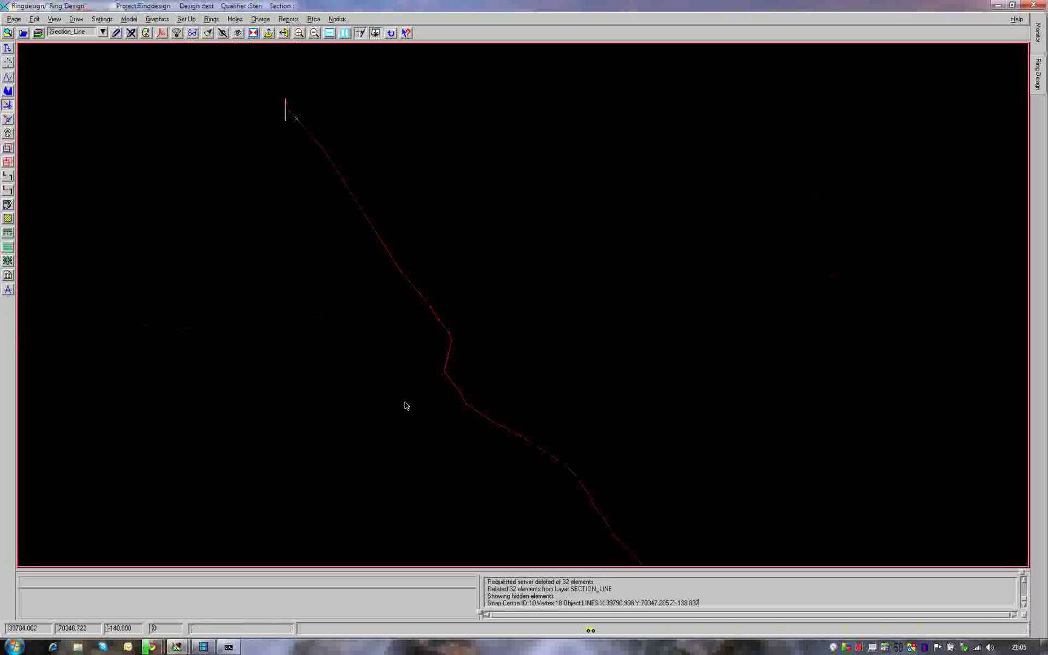
Step: Open the hole text display definition test_text, review its font, colours and text sizes, and accept it
{"action": "left_click", "coordinate": [186, 19]}
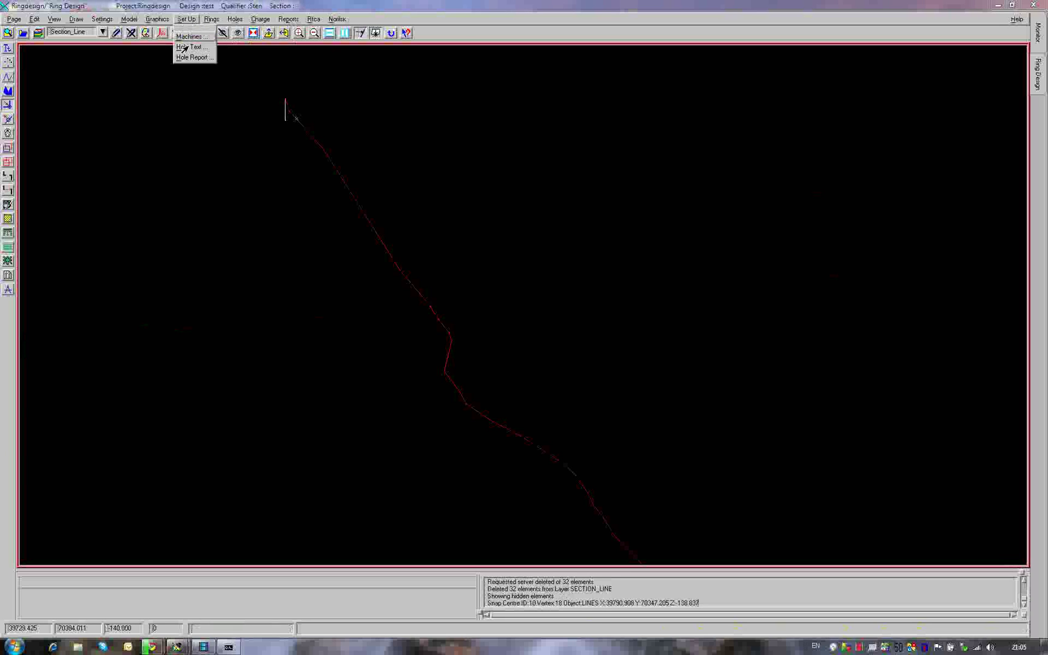
{"action": "left_click", "coordinate": [185, 48]}
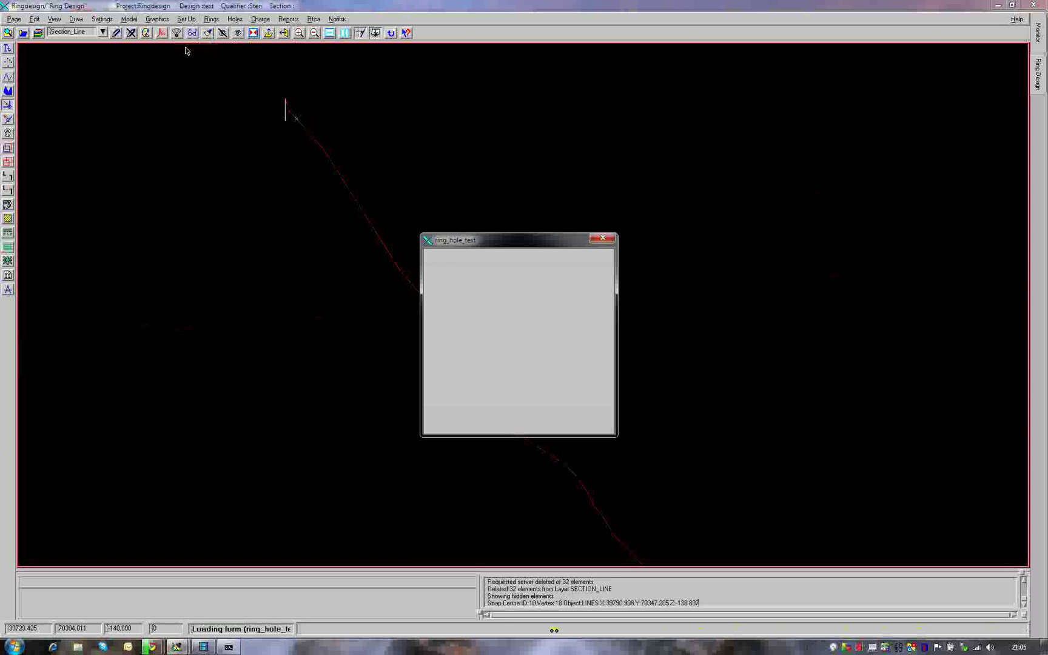
{"action": "left_click_drag", "start_coordinate": [500, 238], "coordinate": [556, 108]}
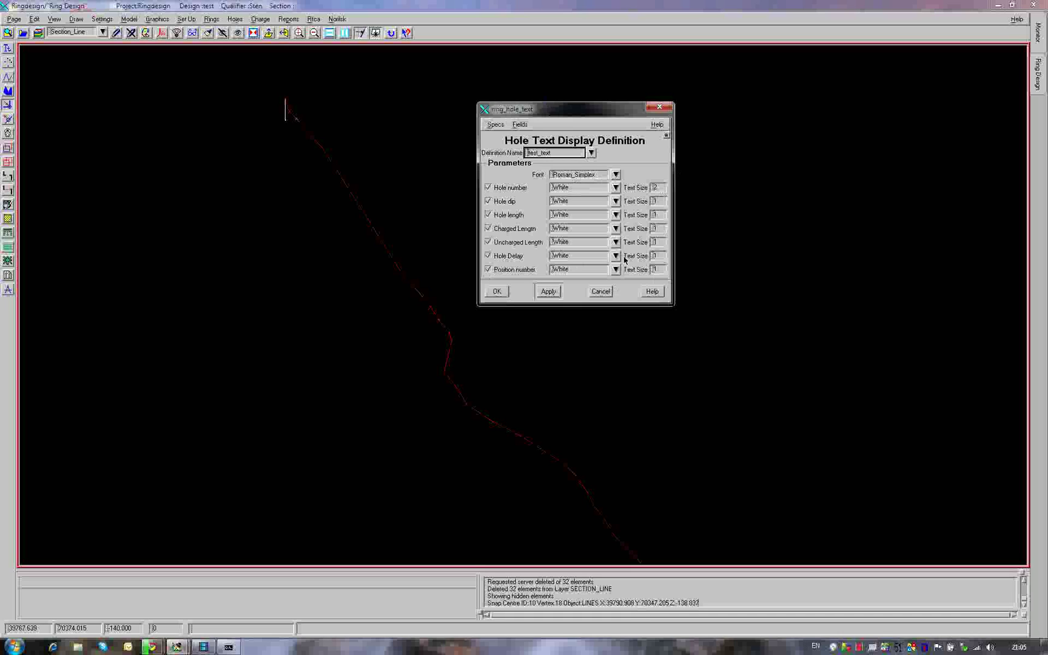
{"action": "left_click", "coordinate": [501, 295]}
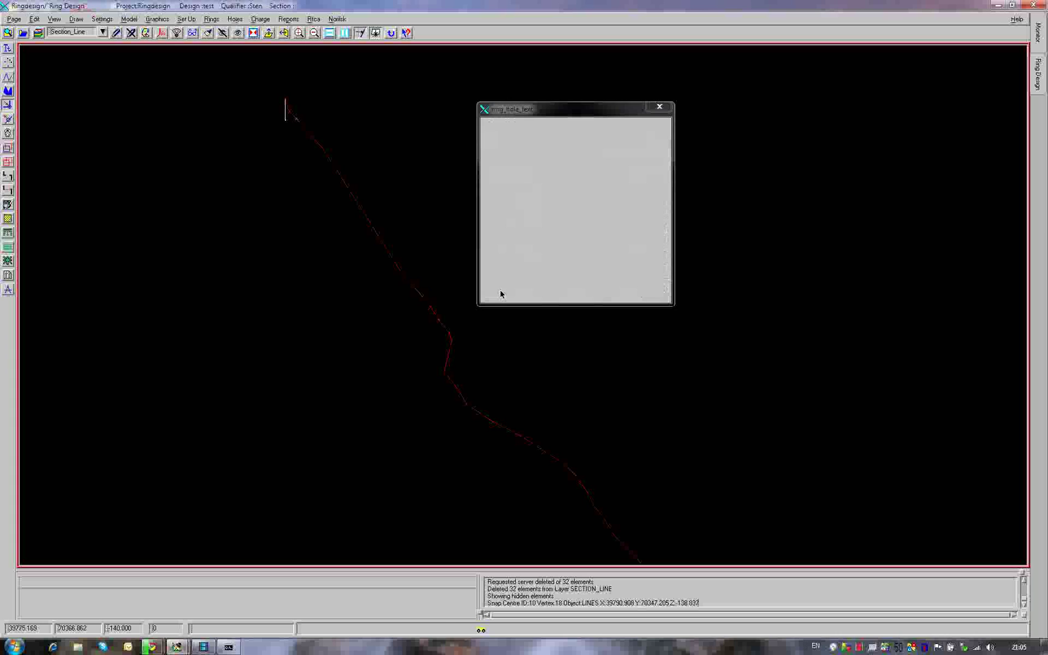
Step: Open the hole report definition test_report, review its header, column labels, widths, colours and decimals, and accept it
{"action": "left_click", "coordinate": [185, 19]}
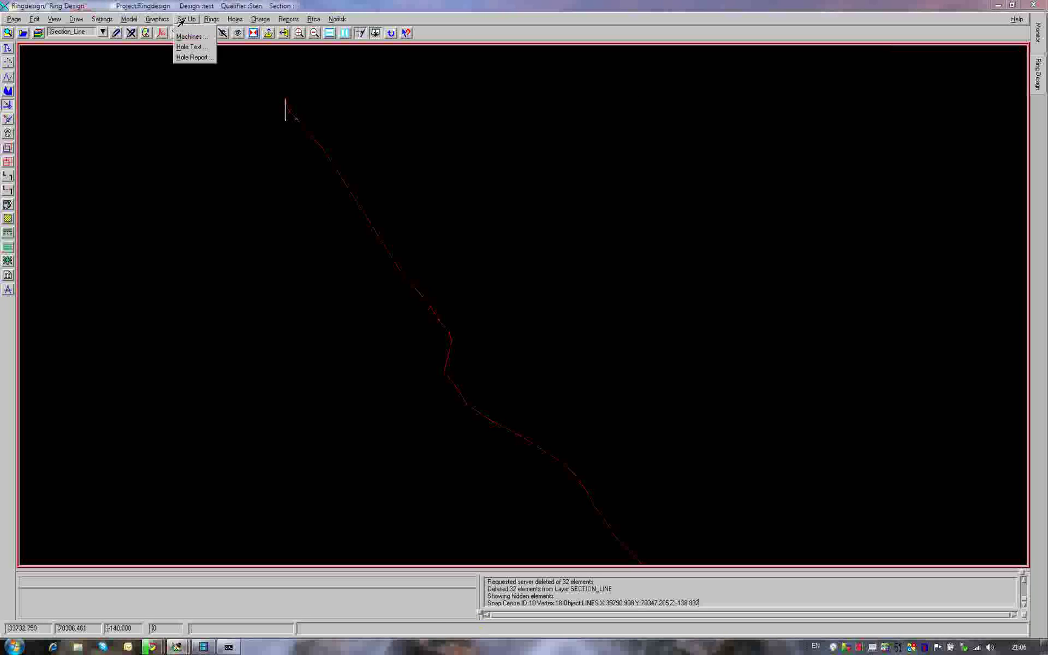
{"action": "left_click", "coordinate": [189, 57]}
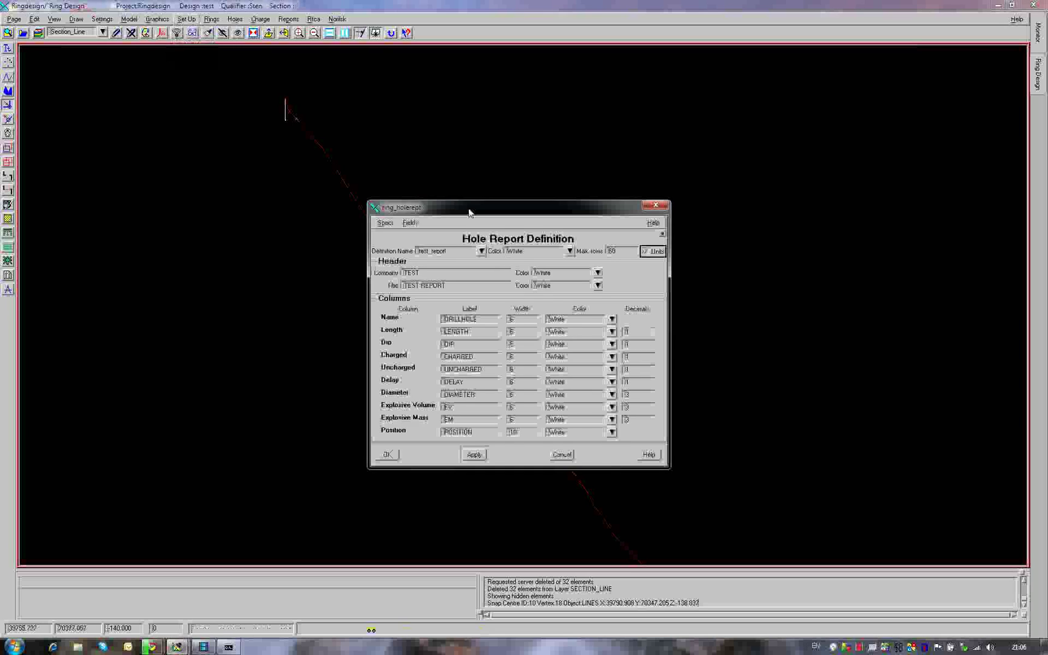
{"action": "left_click_drag", "start_coordinate": [469, 212], "coordinate": [610, 111]}
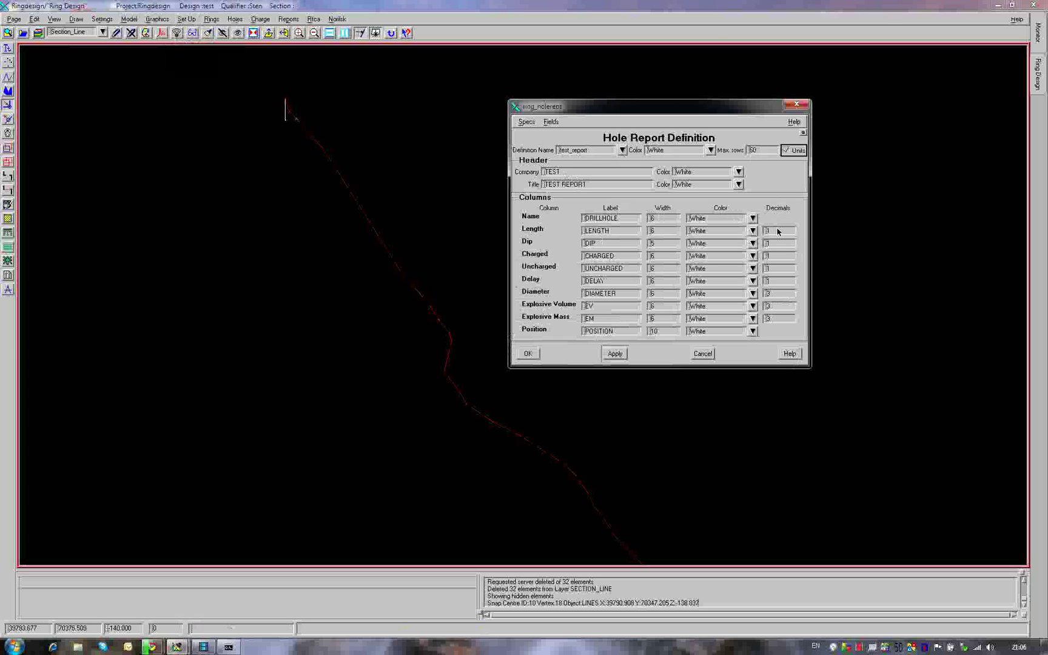
{"action": "left_click", "coordinate": [528, 353]}
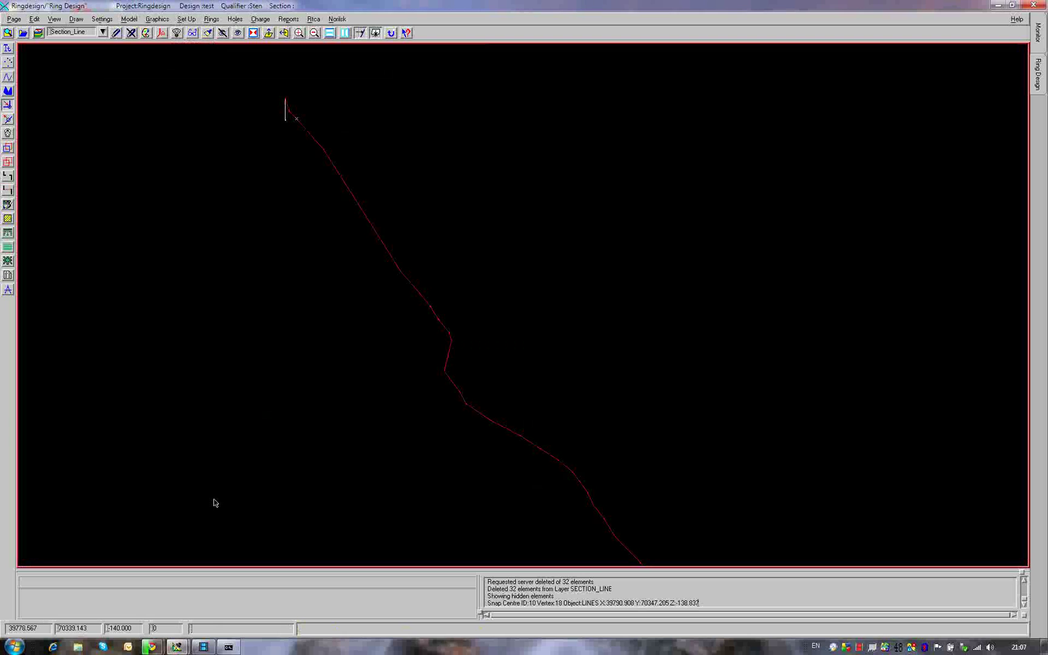
{"action": "left_click", "coordinate": [204, 650]}
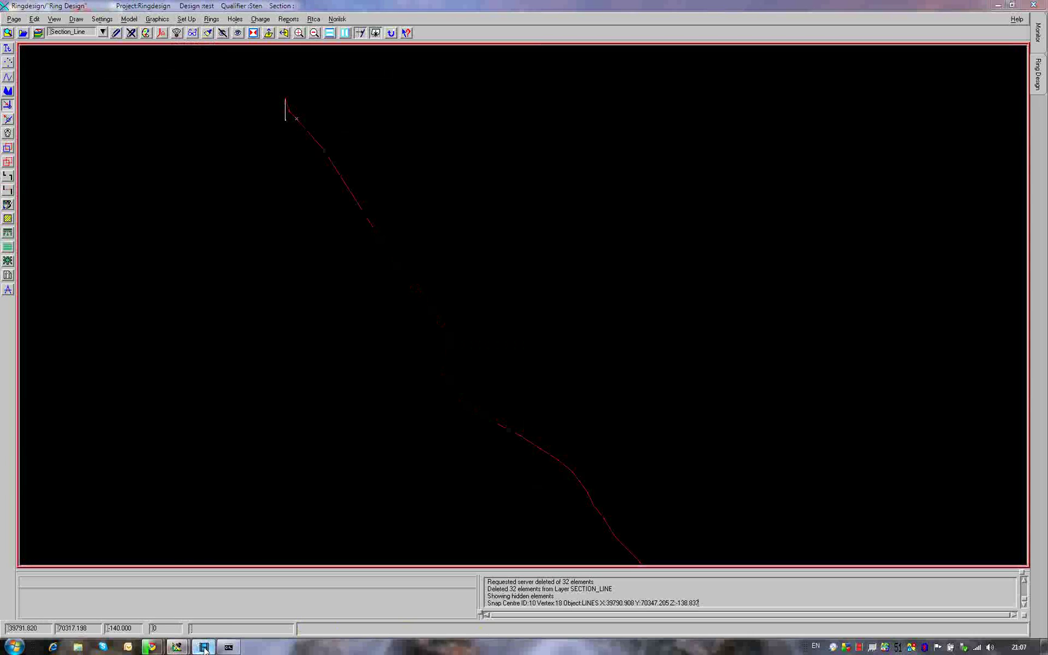